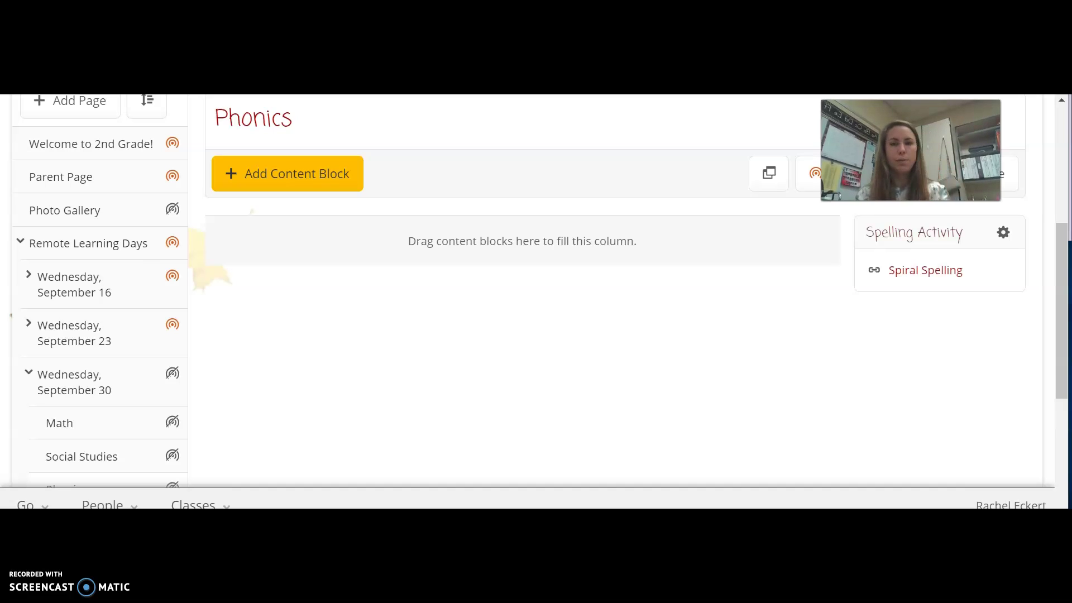
Open Spiral Spelling from the Spelling Activity section of the Phonics page.
{"action": "left_click", "coordinate": [923, 272]}
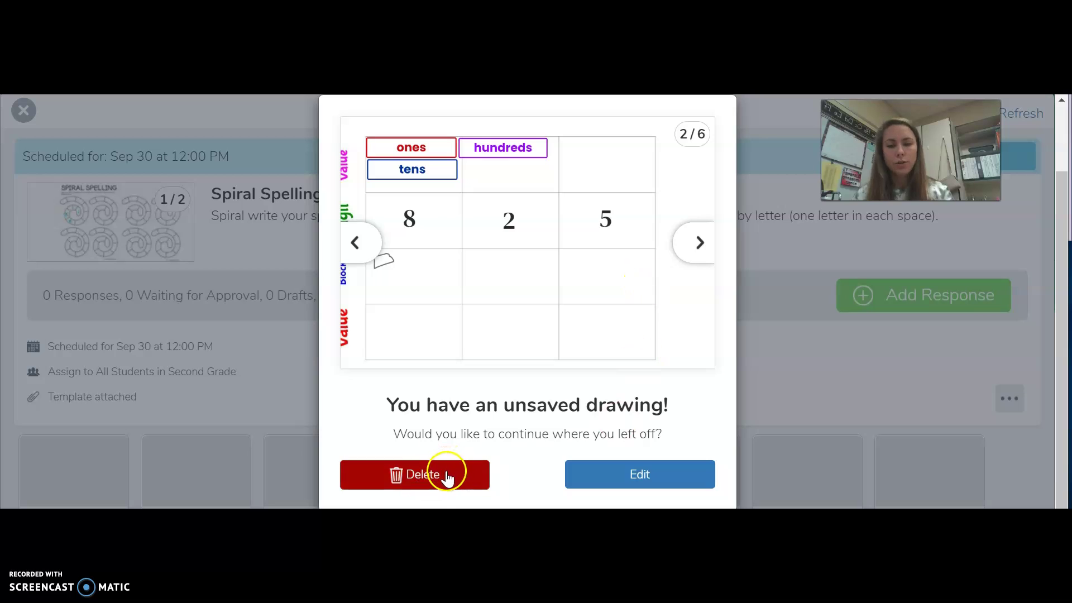
Delete the leftover drawing and write 'did' in blue in the second spiral's boxes.
{"action": "left_click", "coordinate": [448, 475]}
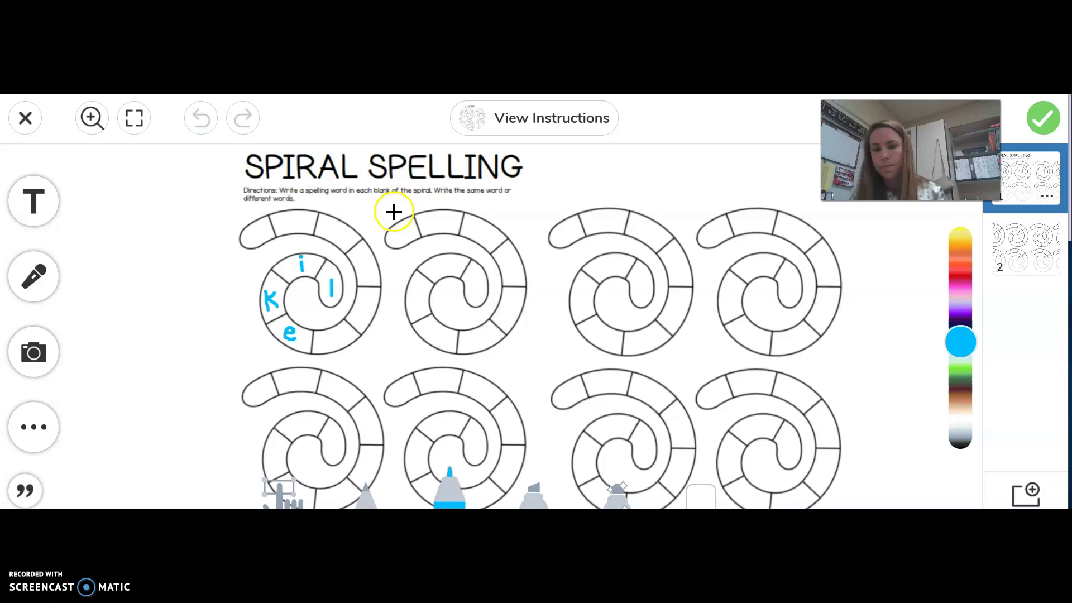
{"action": "left_click", "coordinate": [405, 230]}
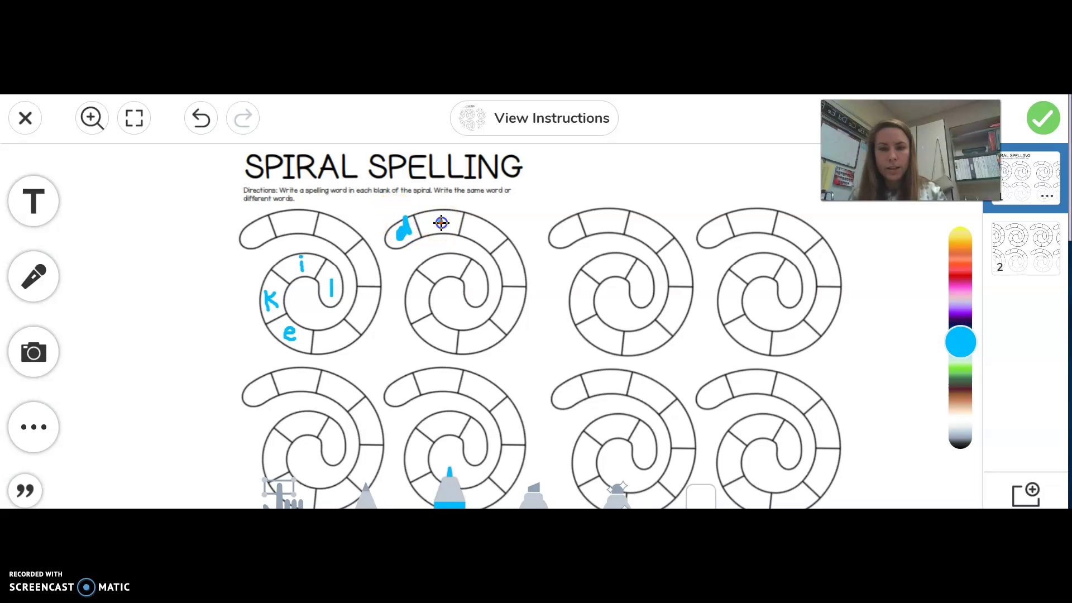
{"action": "left_click", "coordinate": [490, 228]}
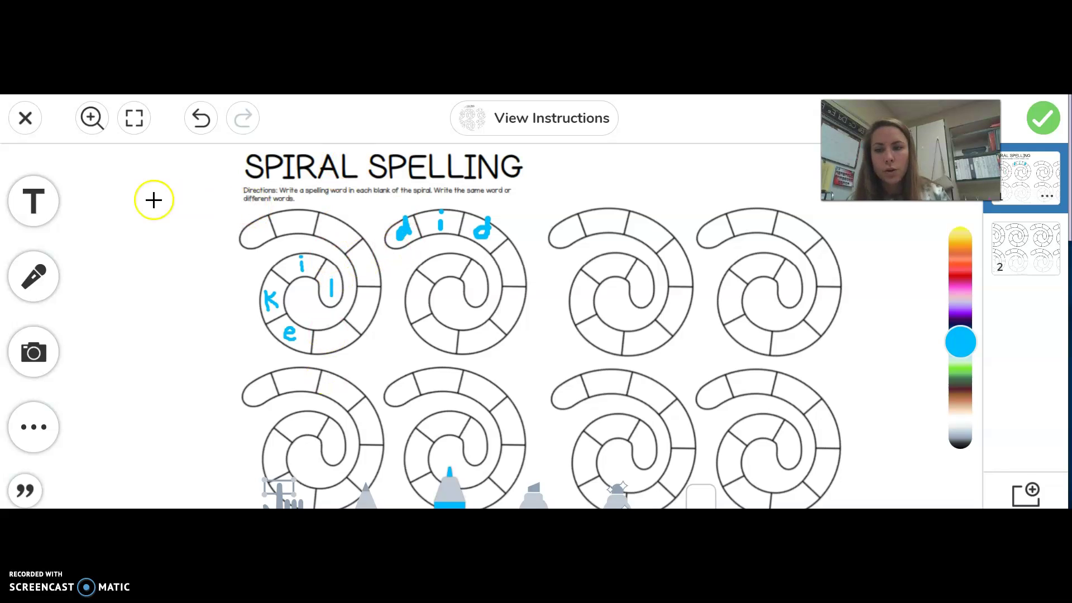
{"action": "left_click", "coordinate": [34, 203]}
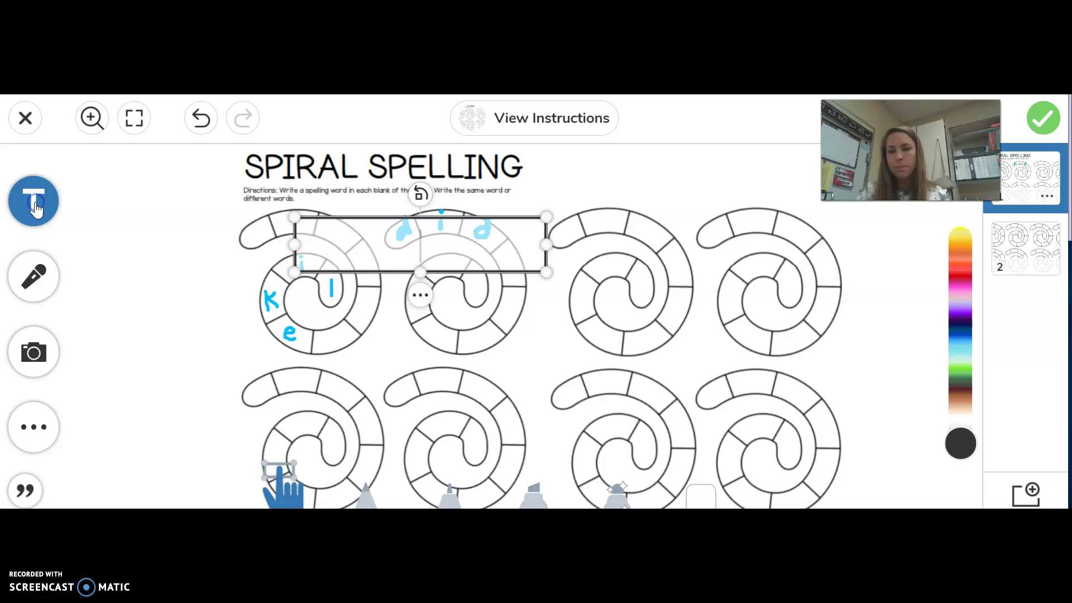
{"action": "left_click", "coordinate": [448, 265]}
{"action": "type", "text": "f"}
{"action": "left_click", "coordinate": [676, 309]}
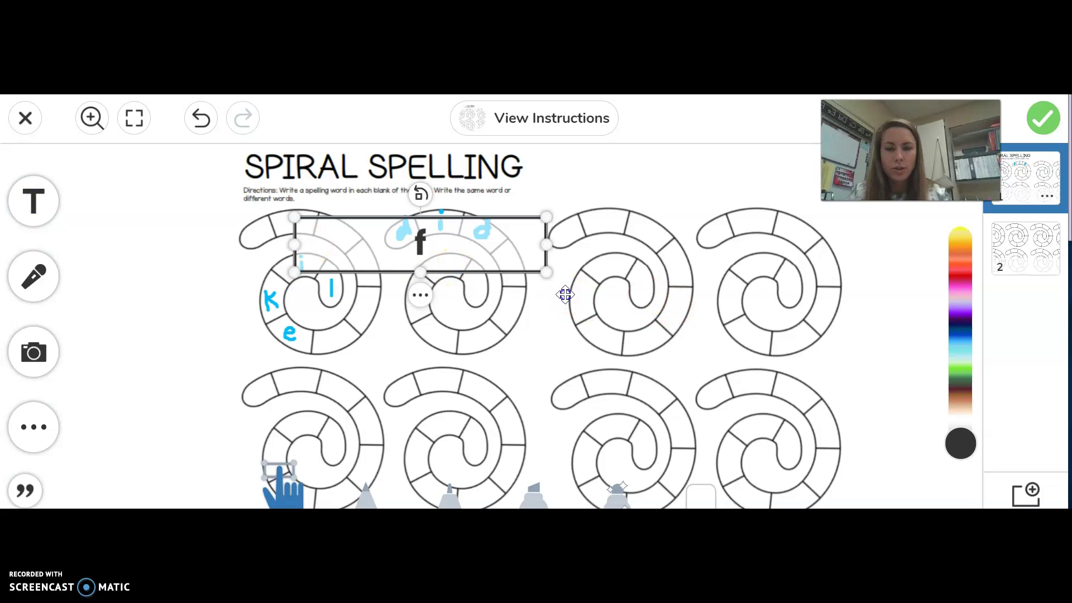
{"action": "left_click", "coordinate": [546, 268]}
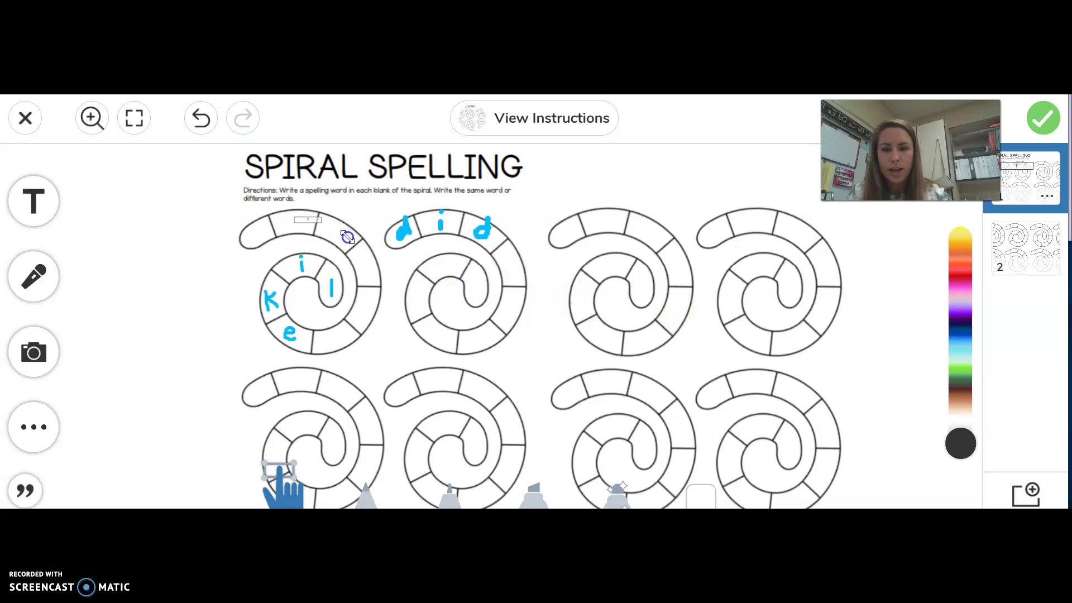
{"action": "left_click", "coordinate": [348, 237]}
{"action": "left_click", "coordinate": [337, 225]}
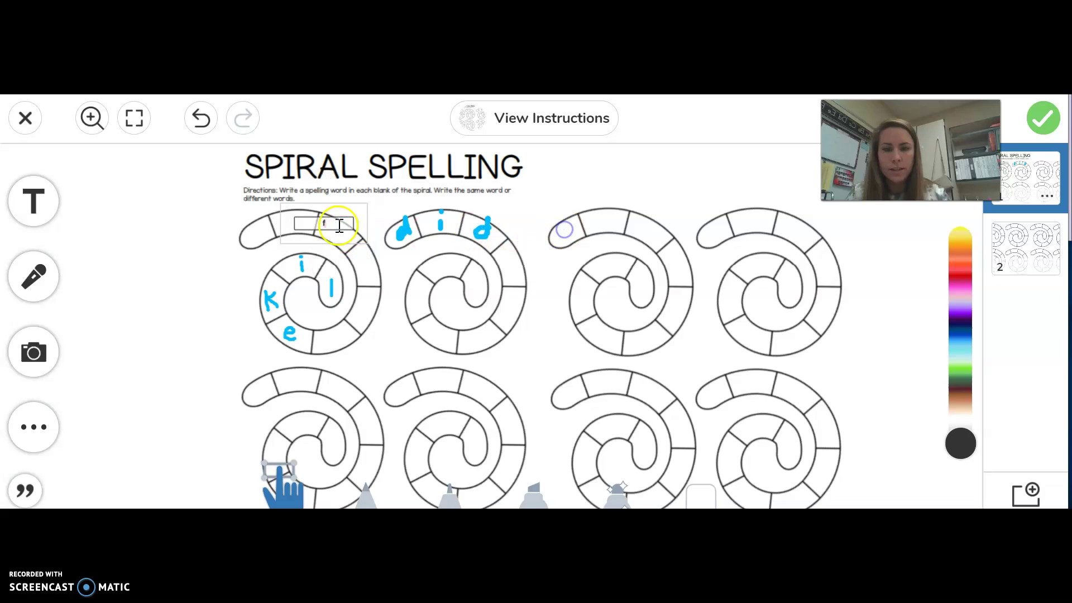
{"action": "left_click_drag", "start_coordinate": [348, 211], "coordinate": [584, 223]}
{"action": "left_click", "coordinate": [680, 171]}
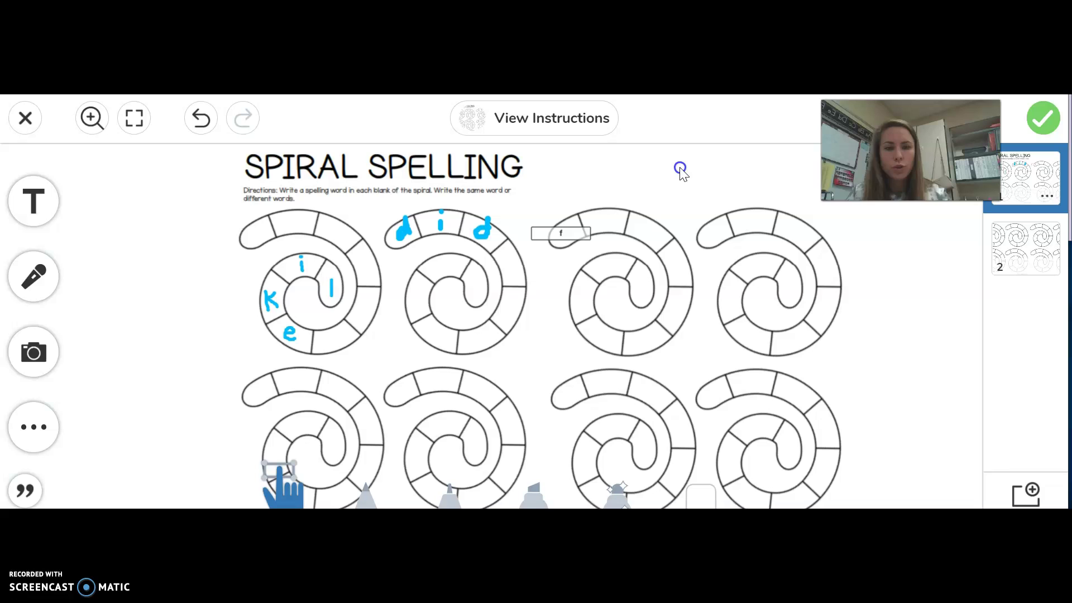
{"action": "left_click", "coordinate": [563, 234]}
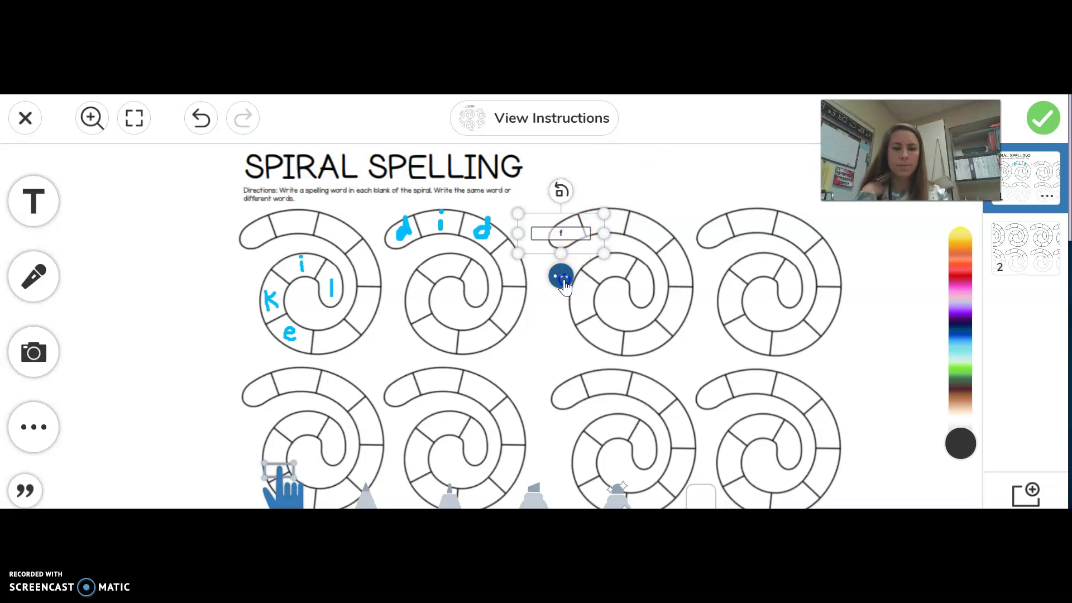
{"action": "left_click", "coordinate": [562, 277]}
{"action": "left_click", "coordinate": [617, 244]}
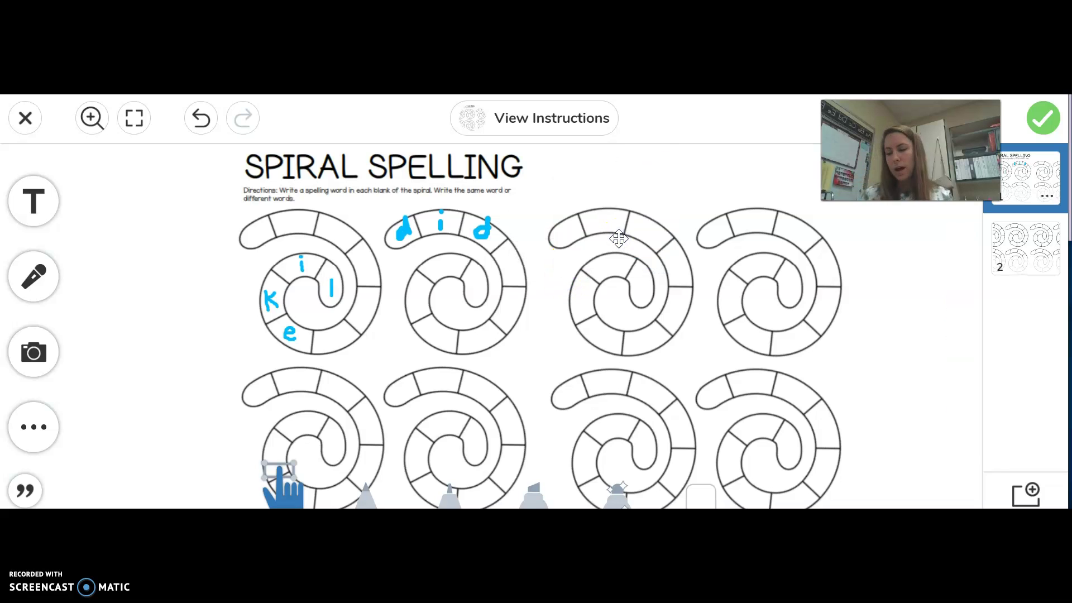
With the blue marker, write f, i, n one per box in the third spiral.
{"action": "left_click", "coordinate": [449, 486]}
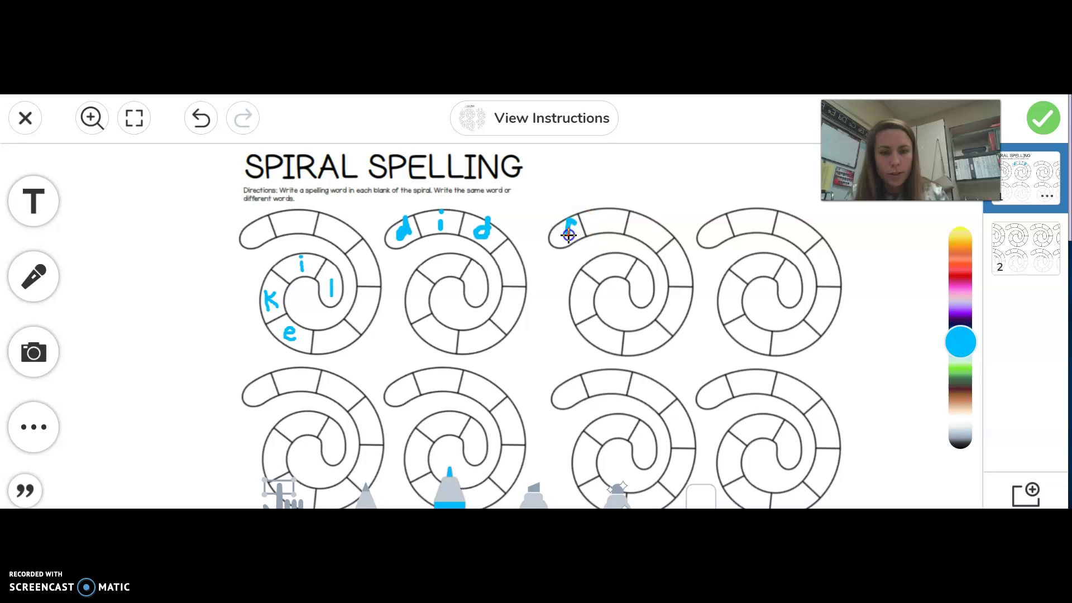
{"action": "left_click", "coordinate": [601, 210]}
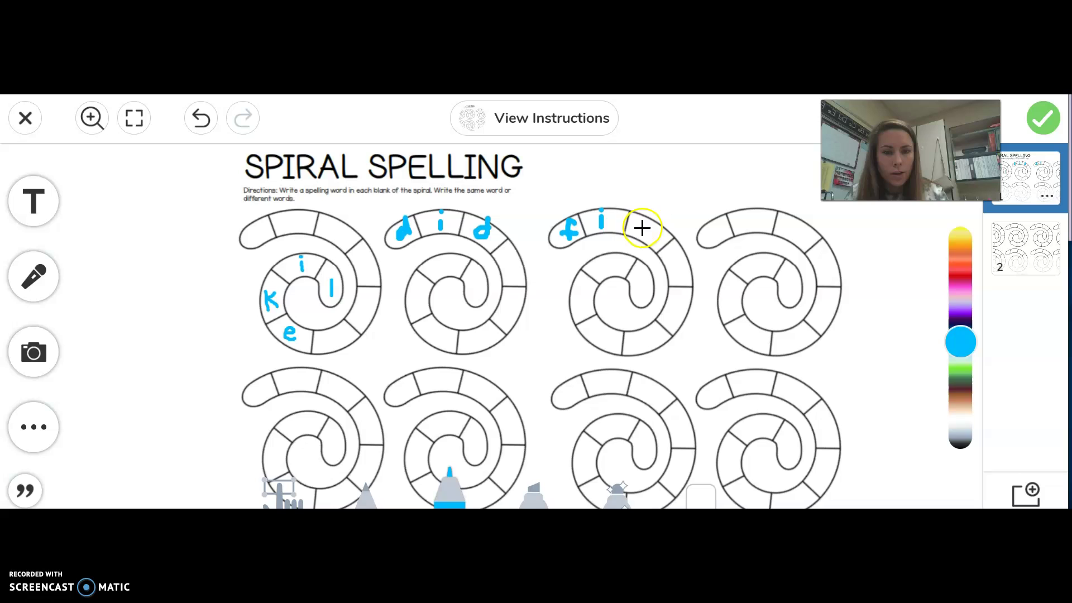
{"action": "left_click_drag", "start_coordinate": [642, 225], "coordinate": [642, 237]}
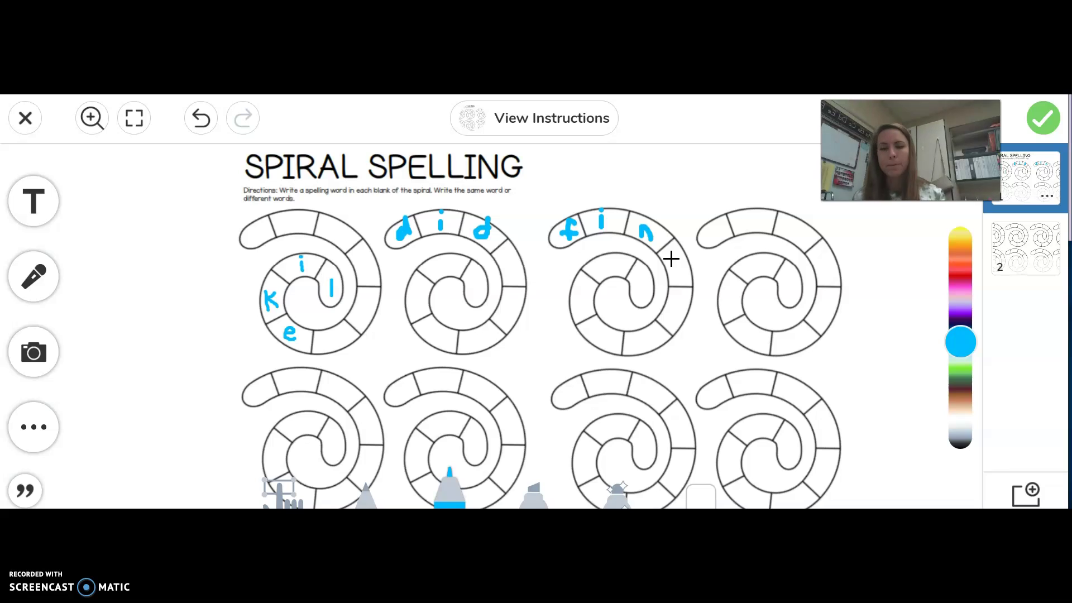
{"action": "left_click", "coordinate": [494, 303]}
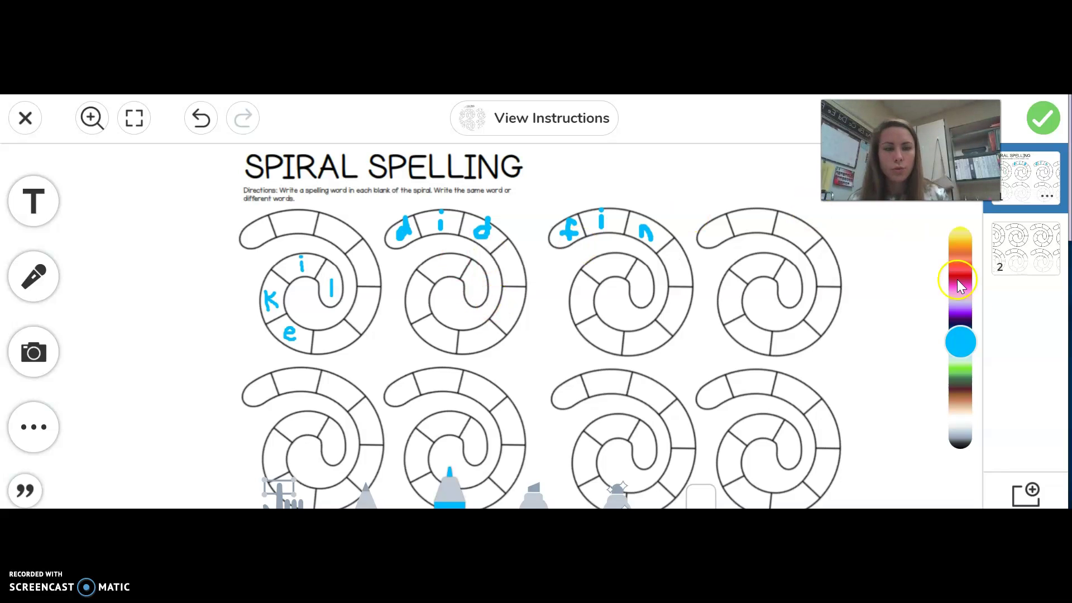
{"action": "left_click", "coordinate": [1030, 243]}
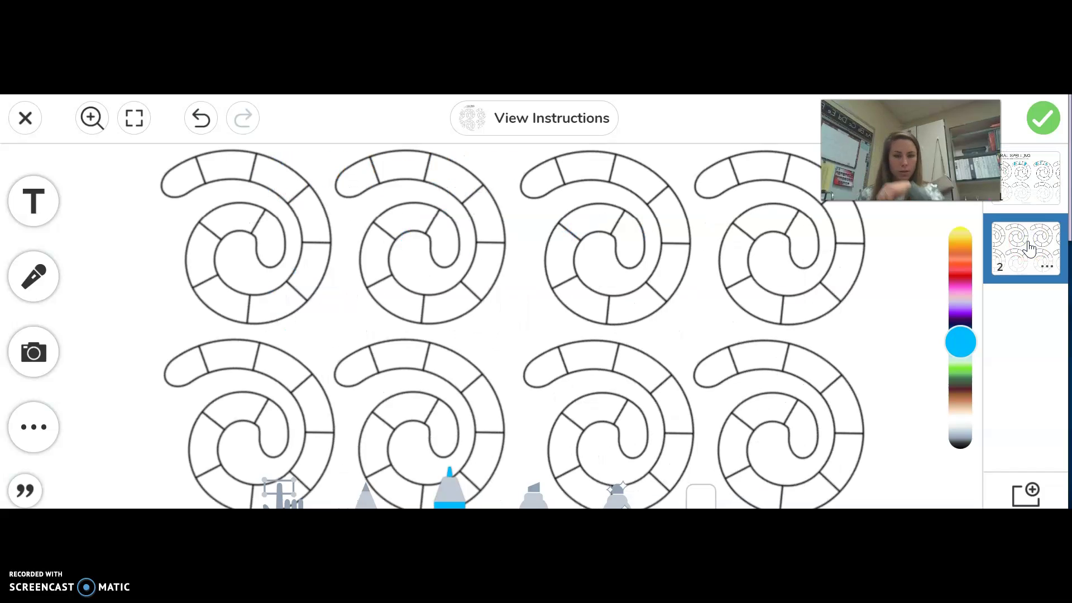
{"action": "left_click", "coordinate": [1036, 183]}
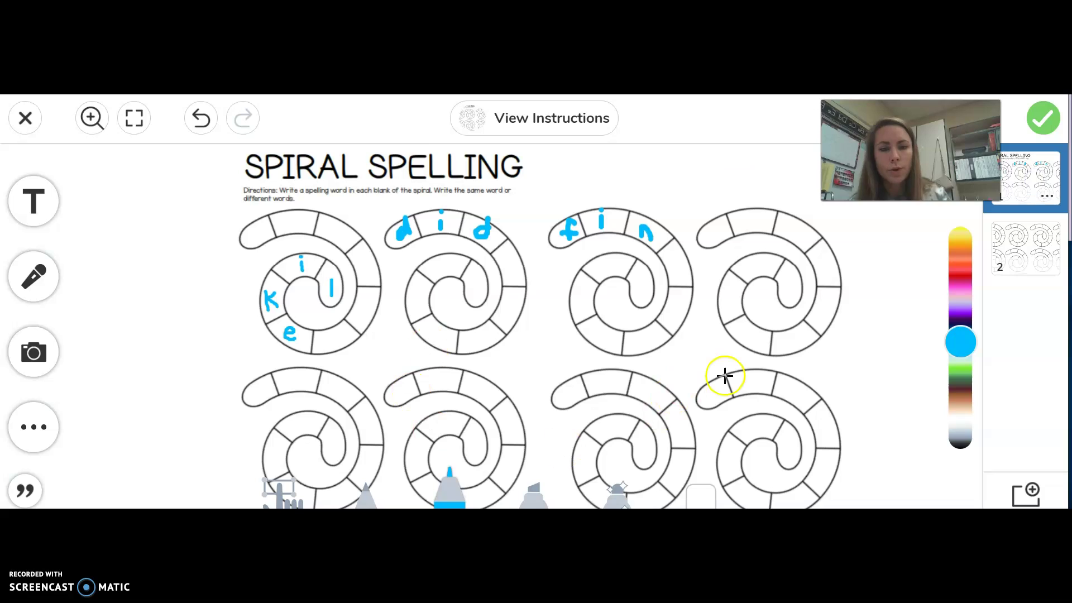
{"action": "left_click", "coordinate": [1047, 245]}
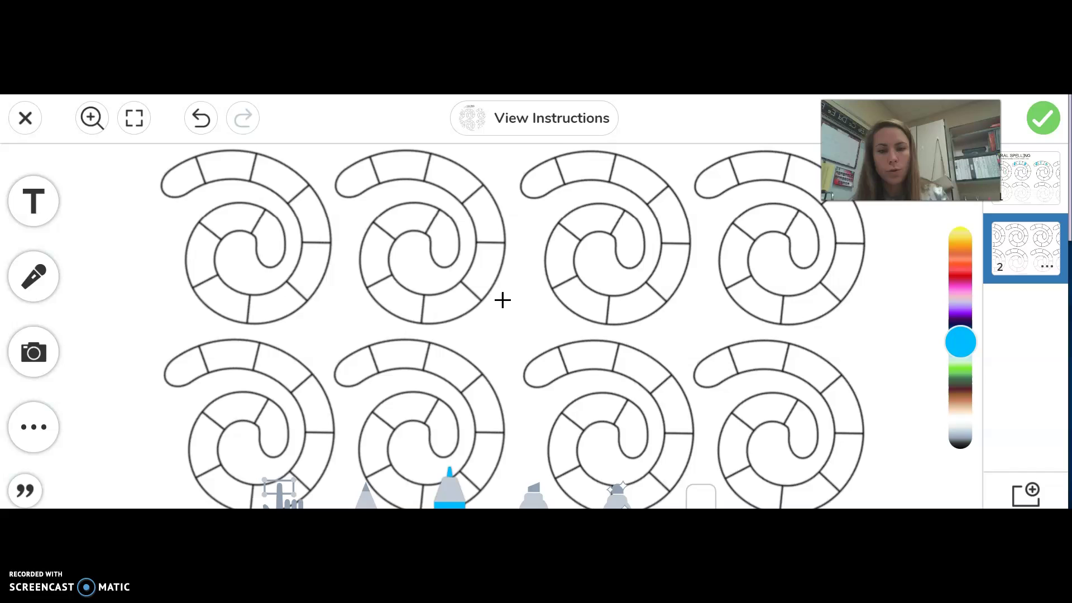
{"action": "left_click", "coordinate": [1033, 176]}
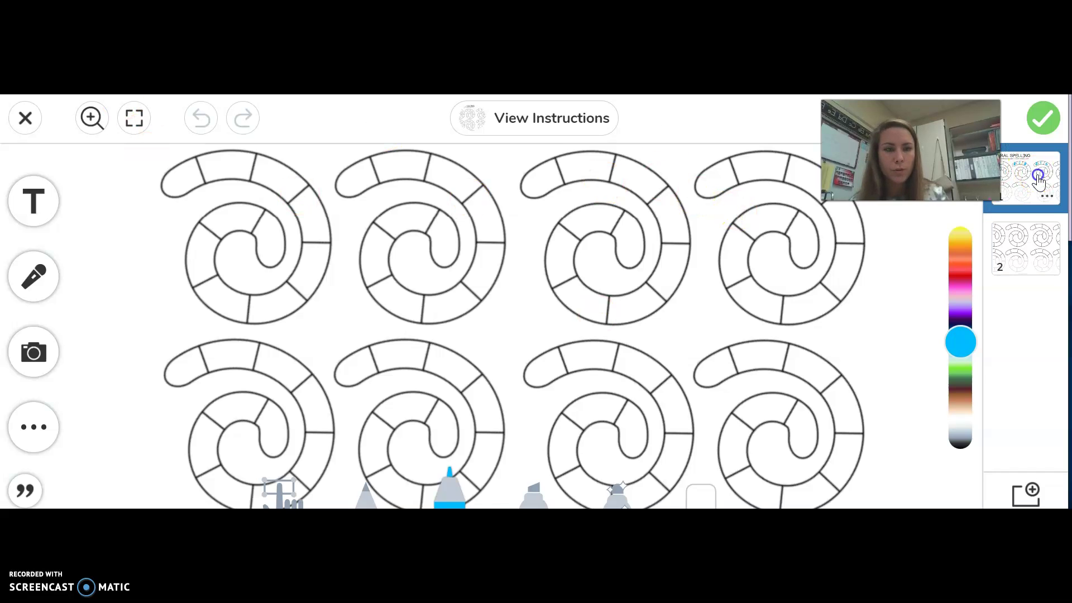